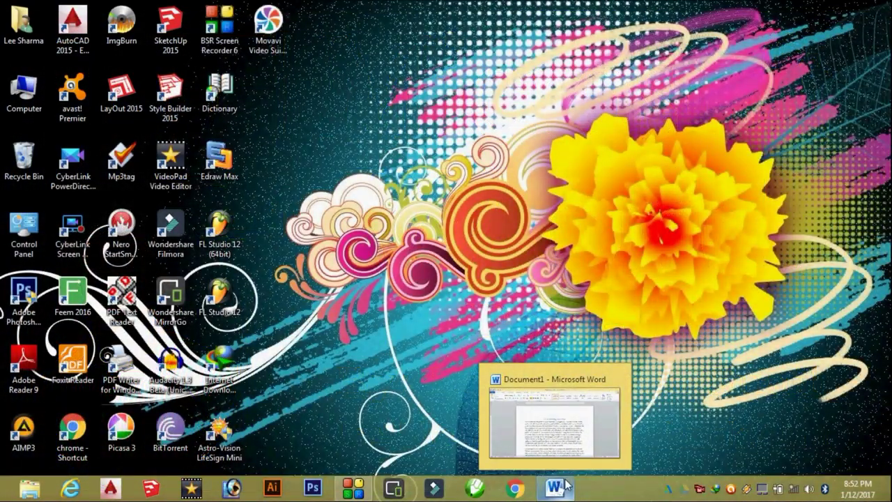
# - Restore the Word window showing the six-page 'LS Technology Education' document to fill the screen
pyautogui.click(566, 486)
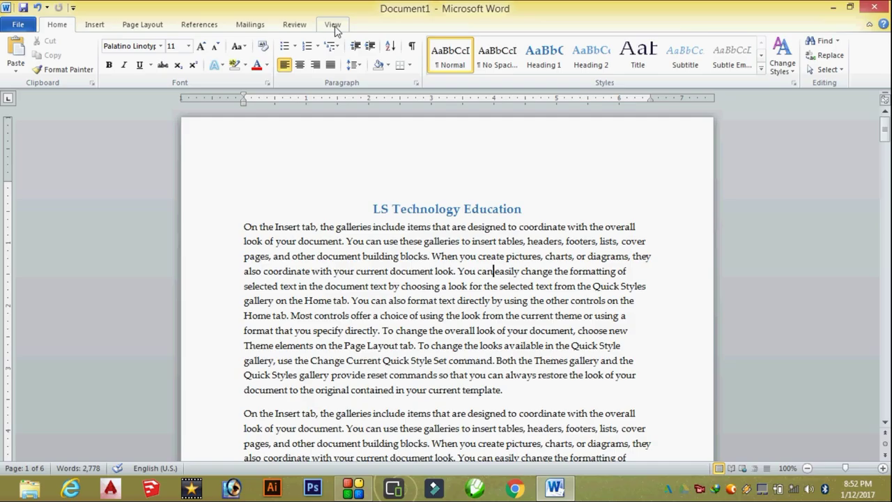
# - Show the View tab's document view options while the document stays in Print Layout, then briefly select and deselect the opening body lines
pyautogui.click(334, 28)
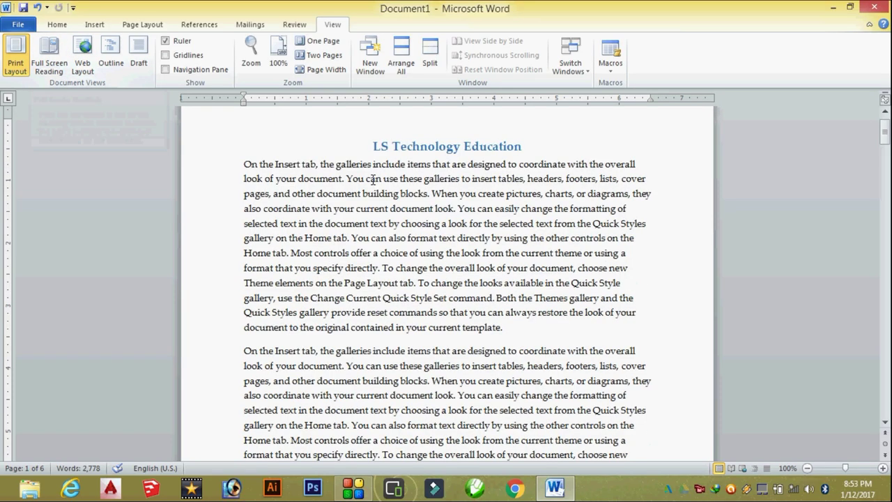
pyautogui.scroll(-5, 325, 185)
pyautogui.scroll(-5, 310, 210)
pyautogui.scroll(-5, 295, 241)
pyautogui.scroll(5, 295, 241)
pyautogui.scroll(10, 295, 241)
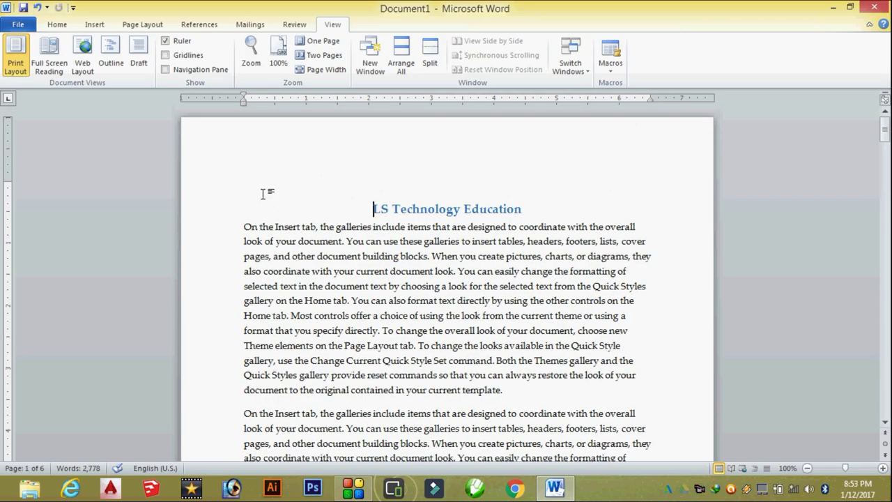
pyautogui.moveTo(241, 214); pyautogui.dragTo(589, 330)
pyautogui.click(342, 209)
pyautogui.click(50, 64)
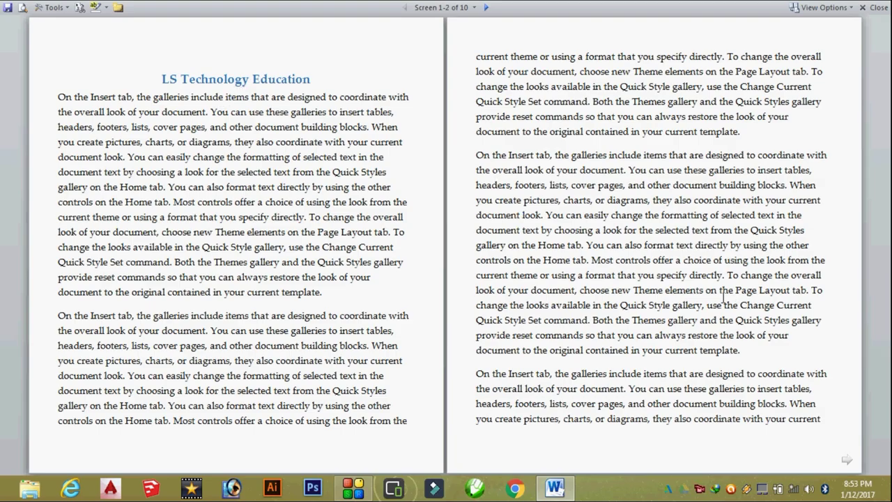
pyautogui.click(872, 9)
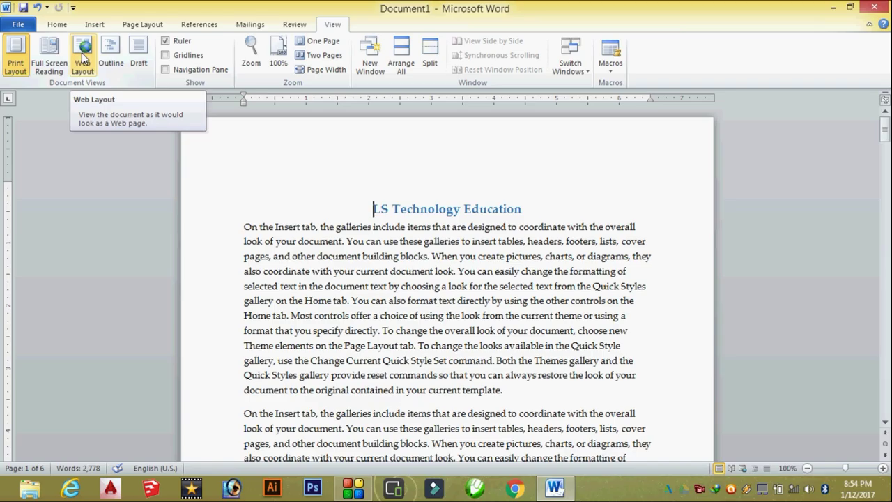
# - Switch the document to Web Layout and scroll through the full-width paragraphs
pyautogui.click(82, 58)
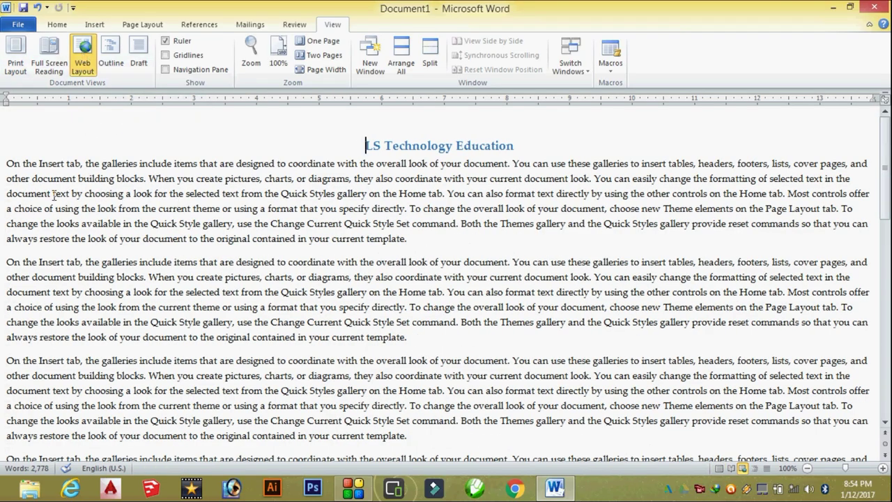
pyautogui.scroll(-3, 203, 282)
pyautogui.scroll(3, 196, 215)
pyautogui.scroll(-3, 196, 214)
pyautogui.scroll(3, 196, 215)
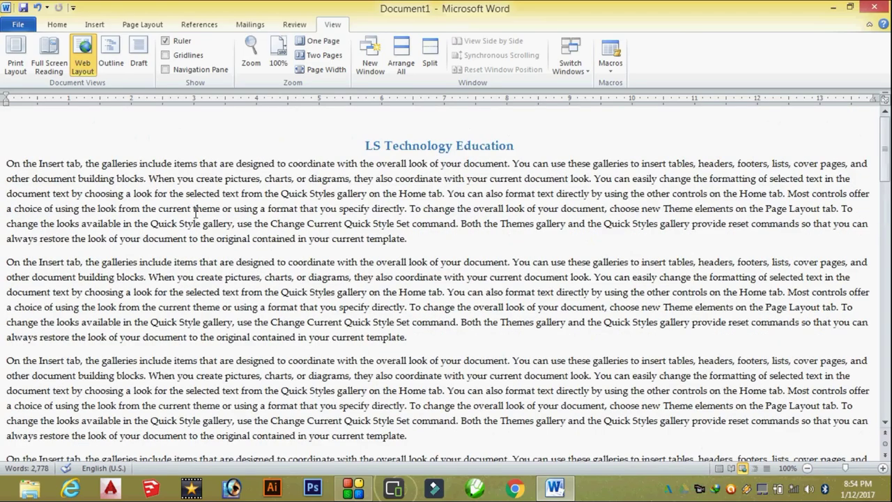
pyautogui.scroll(-2, 325, 210)
pyautogui.scroll(-1, 325, 209)
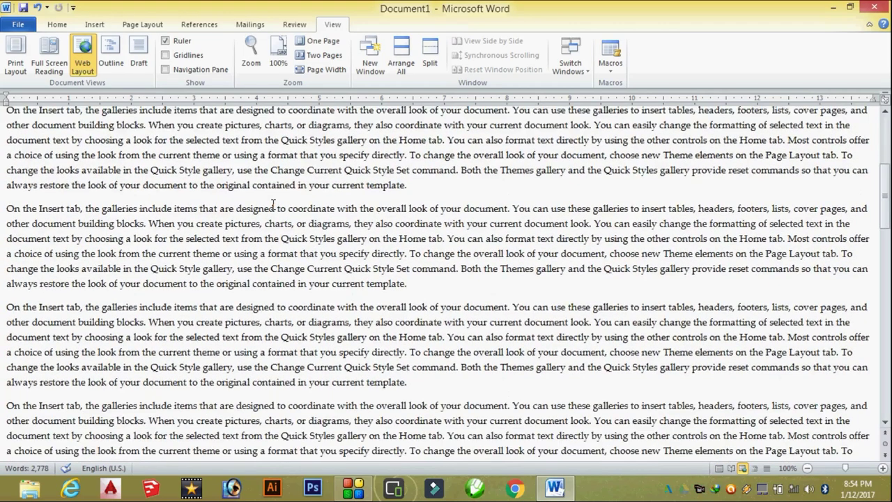
pyautogui.scroll(3, 273, 204)
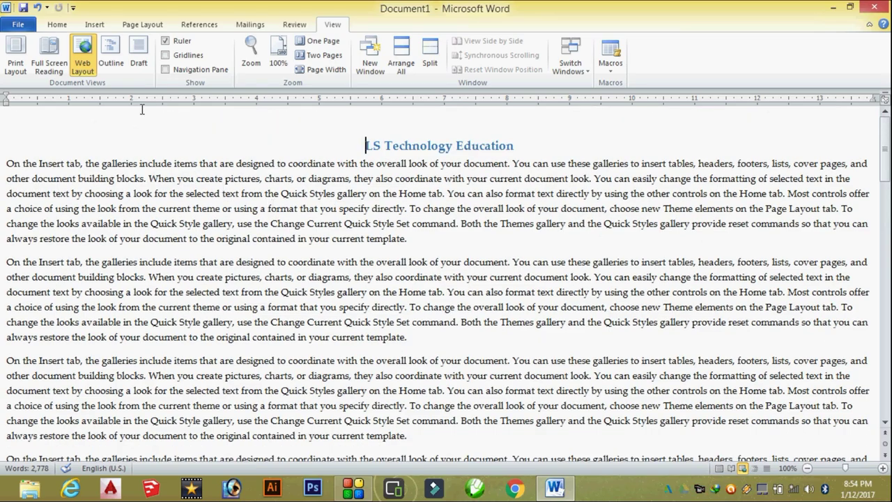
# - Scroll through the document in Outline view, then close it to return to Print Layout on the View tab
pyautogui.click(113, 56)
pyautogui.scroll(-1, 63, 136)
pyautogui.scroll(-1, 53, 132)
pyautogui.scroll(-2, 46, 207)
pyautogui.scroll(-2, 39, 213)
pyautogui.scroll(-2, 49, 223)
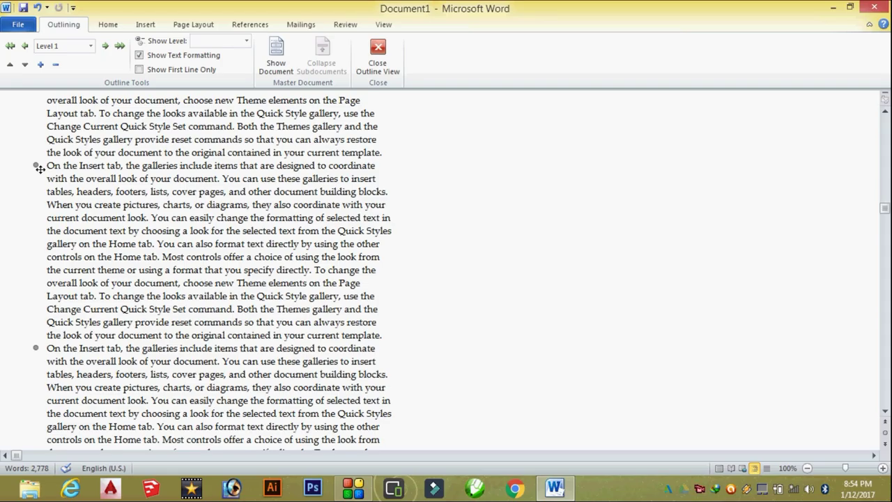
pyautogui.scroll(-6, 37, 174)
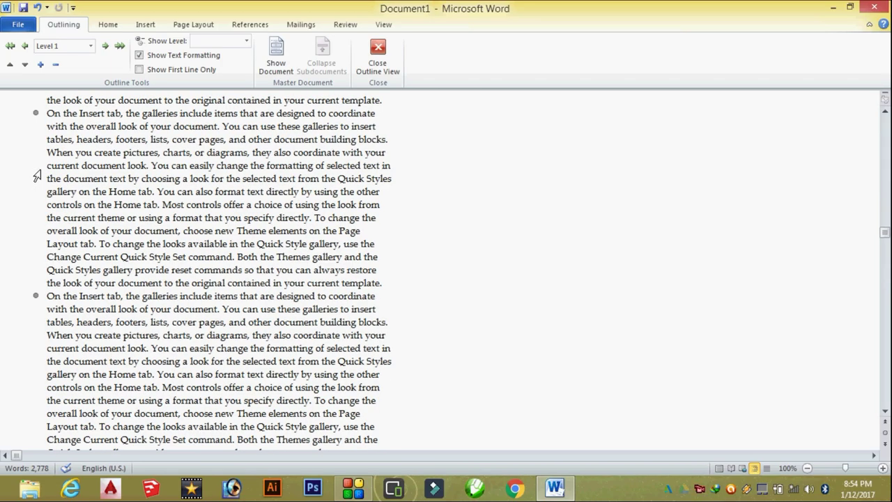
pyautogui.scroll(5, 35, 175)
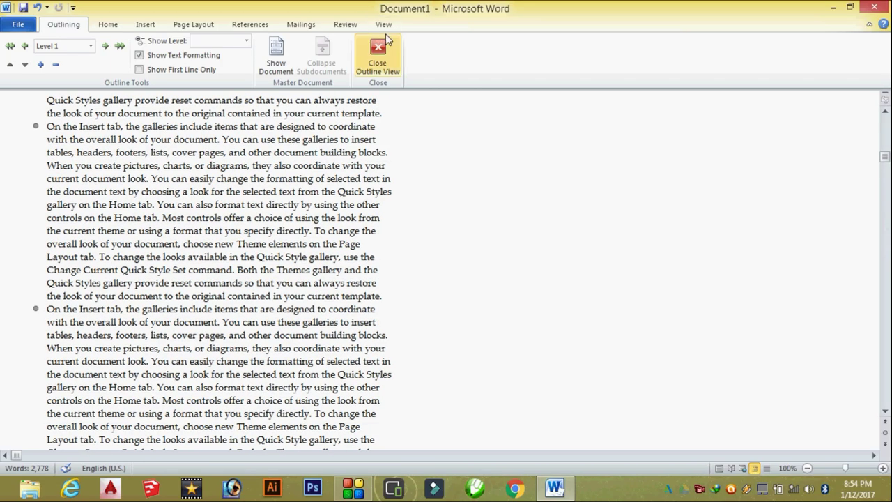
pyautogui.click(378, 50)
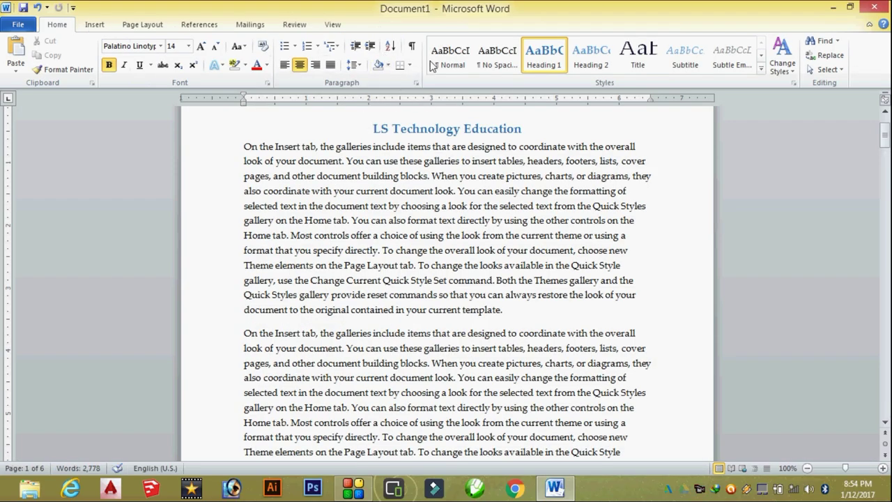
pyautogui.click(345, 25)
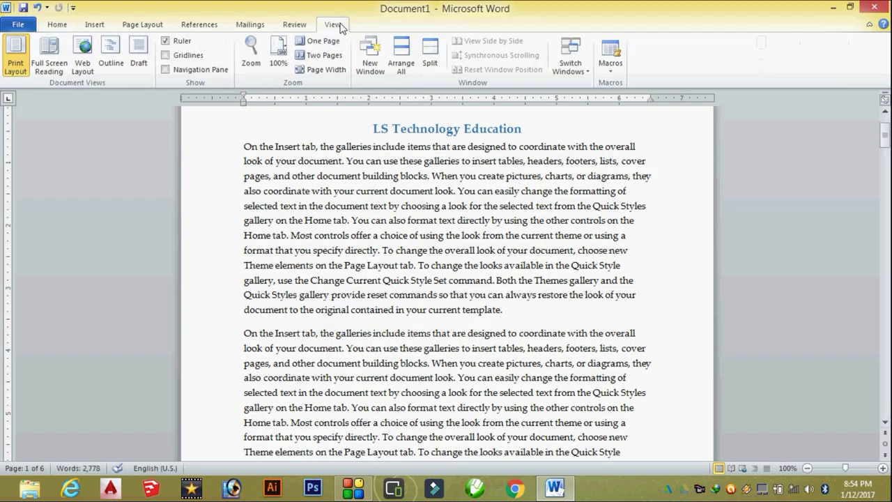
pyautogui.click(141, 56)
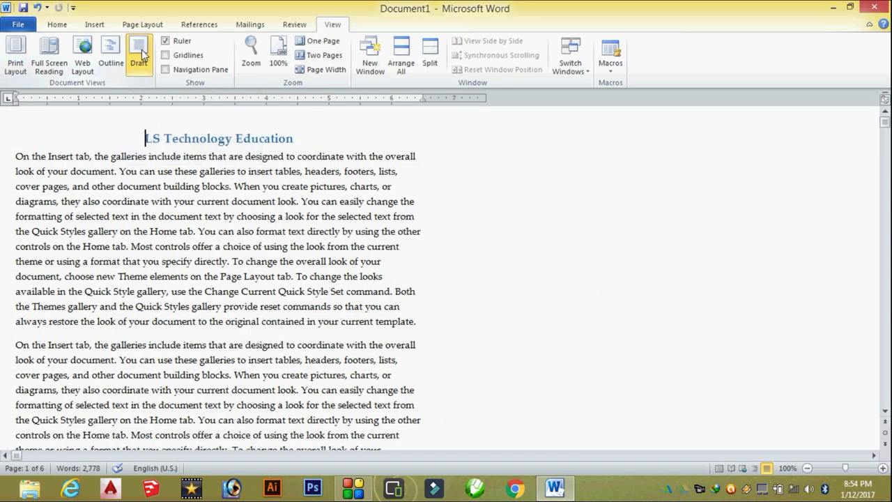
pyautogui.scroll(-3, 175, 227)
pyautogui.scroll(-2, 198, 213)
pyautogui.scroll(-1, 198, 209)
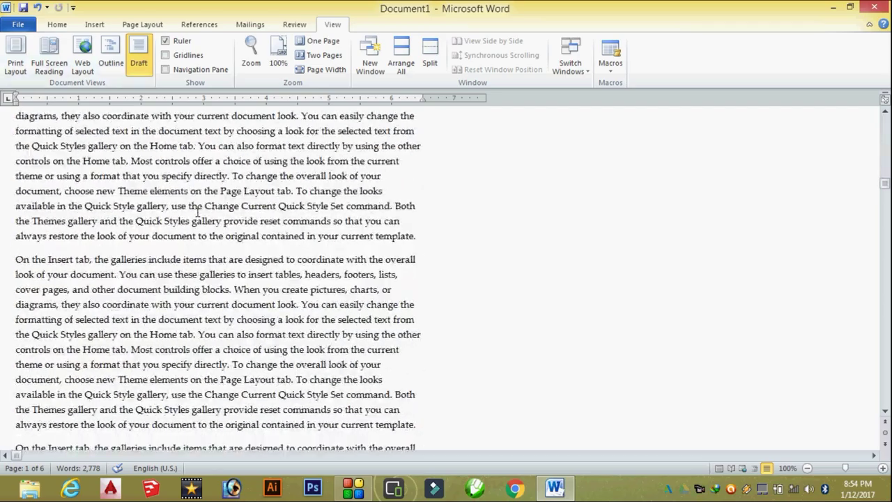
pyautogui.scroll(-3, 198, 202)
pyautogui.scroll(5, 201, 175)
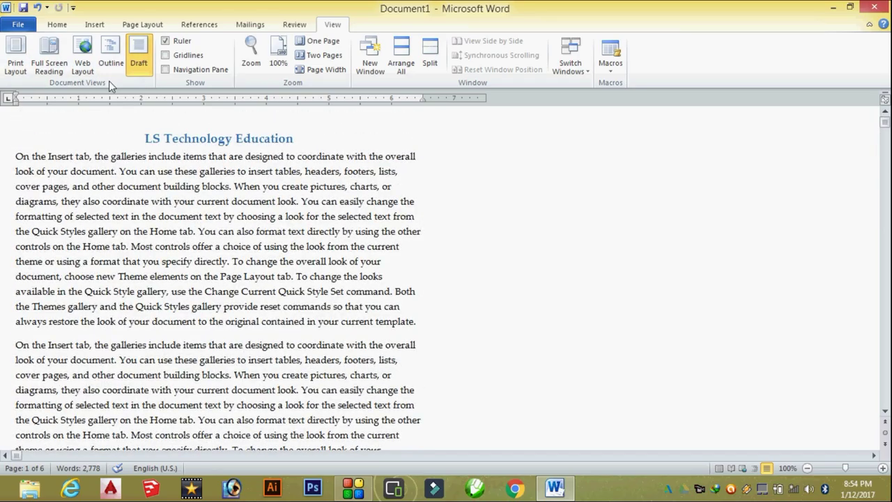
pyautogui.click(20, 53)
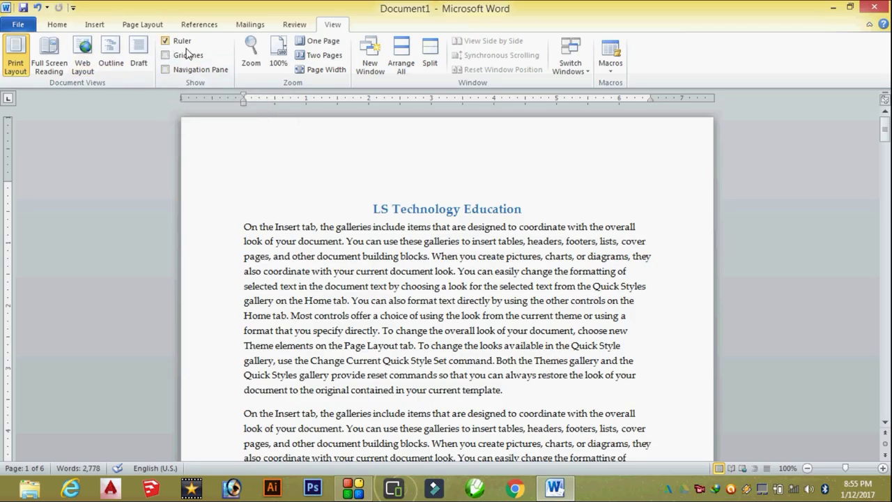
pyautogui.click(165, 41)
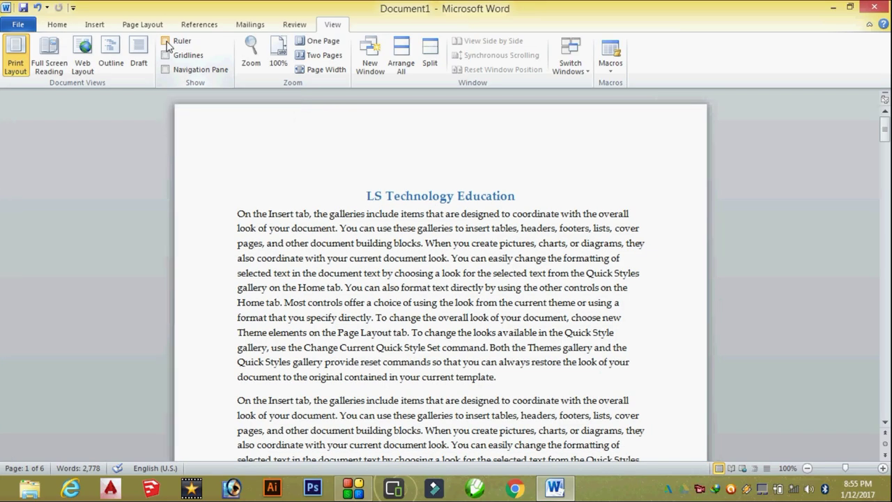
pyautogui.click(57, 26)
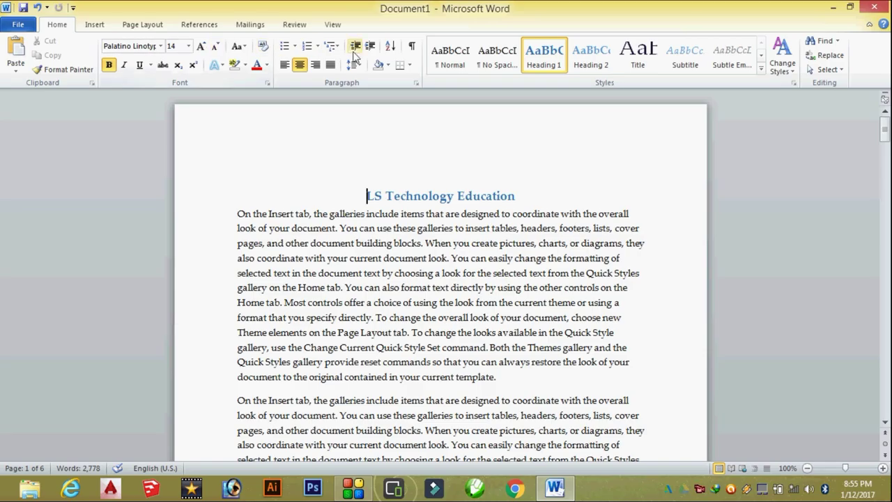
pyautogui.click(325, 26)
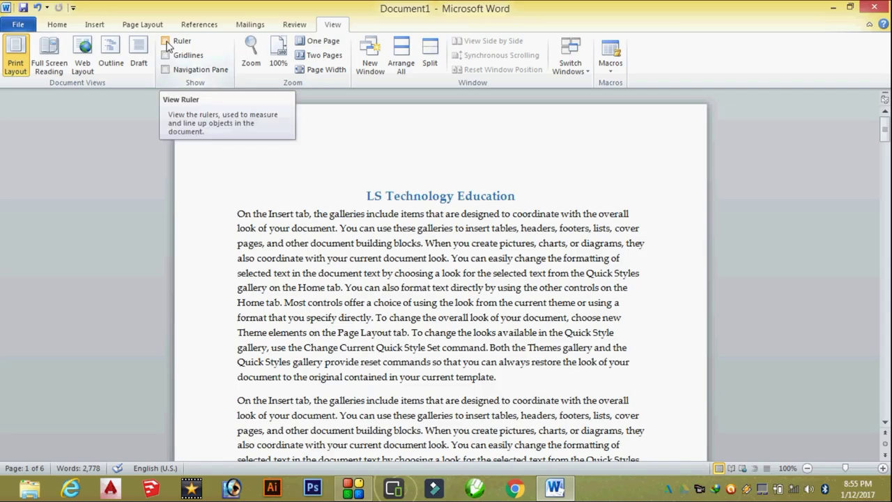
pyautogui.click(57, 25)
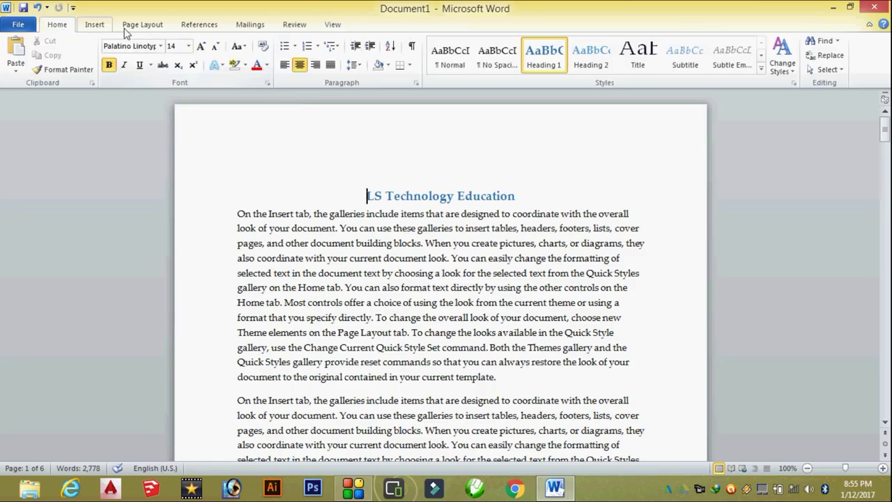
pyautogui.click(330, 25)
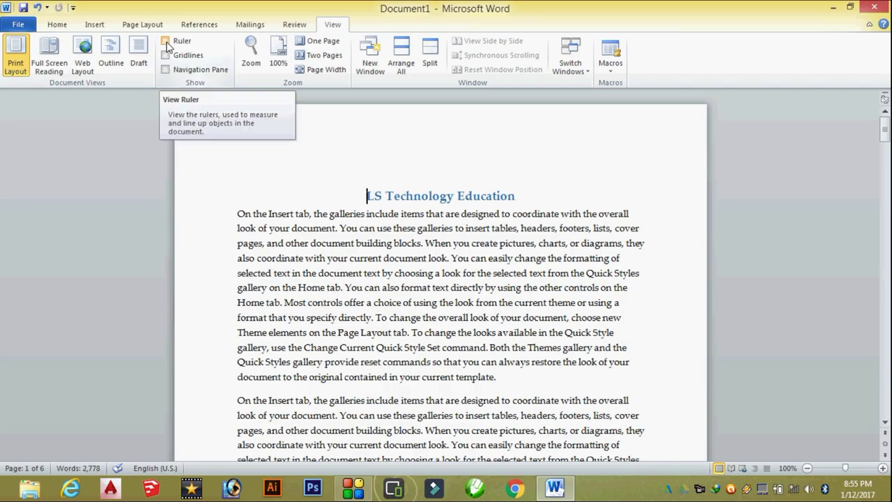
pyautogui.click(166, 41)
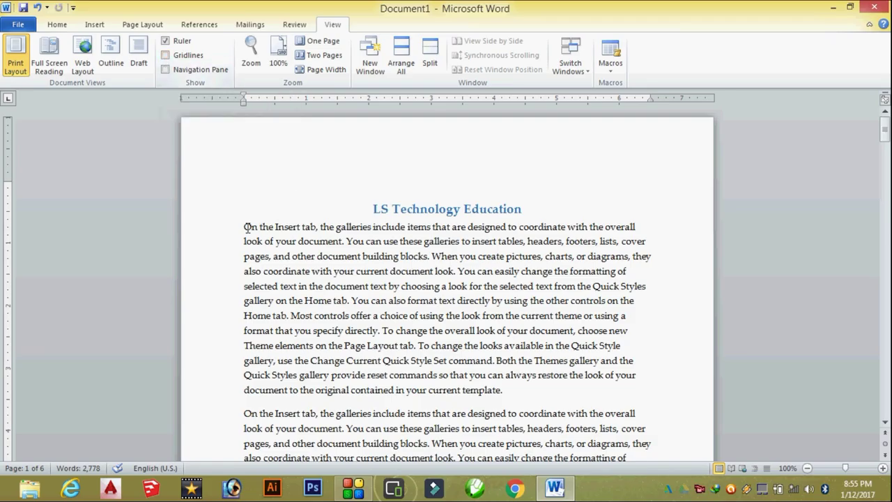
pyautogui.scroll(-3, 265, 212)
pyautogui.scroll(3, 269, 202)
pyautogui.click(166, 55)
pyautogui.scroll(-5, 387, 244)
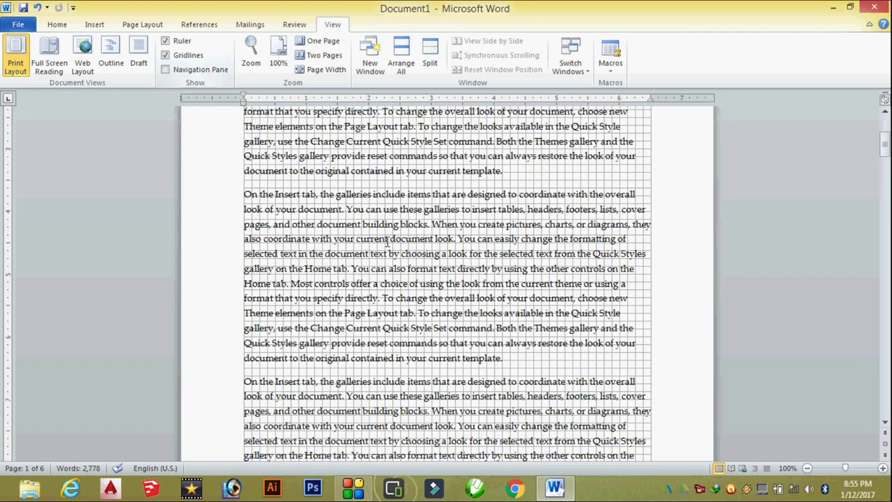
pyautogui.scroll(5, 387, 244)
pyautogui.scroll(4, 387, 244)
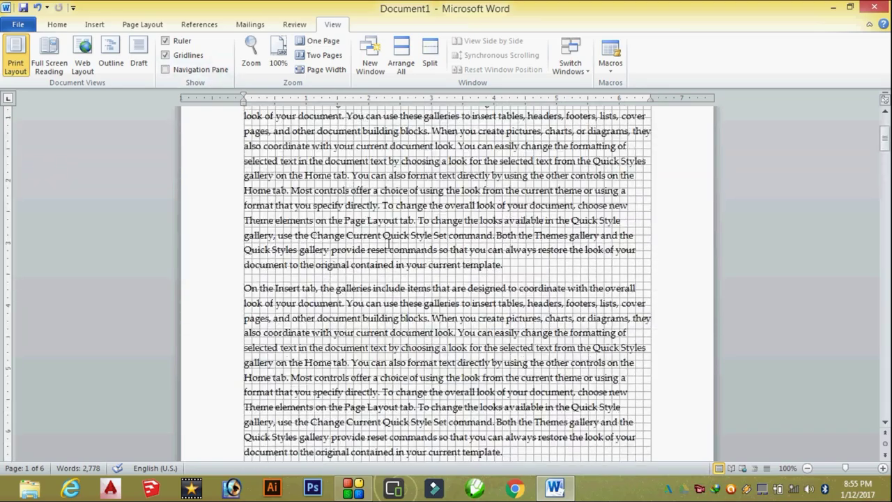
pyautogui.scroll(5, 389, 241)
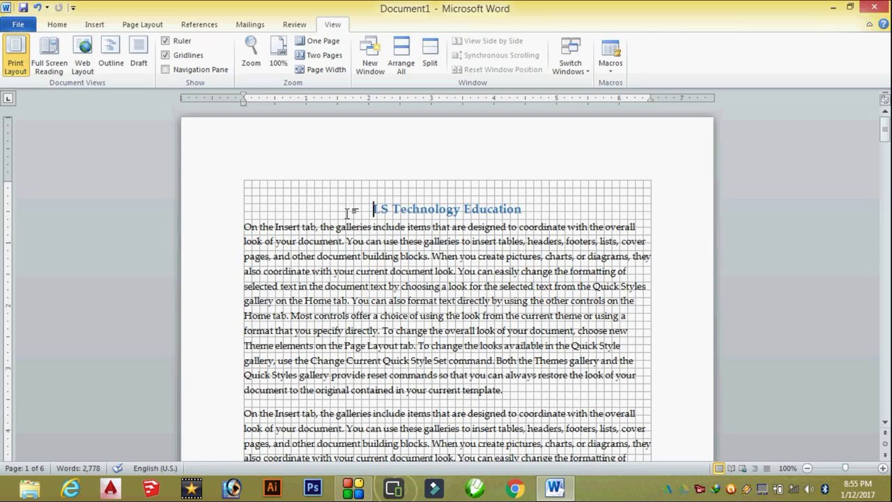
pyautogui.click(166, 55)
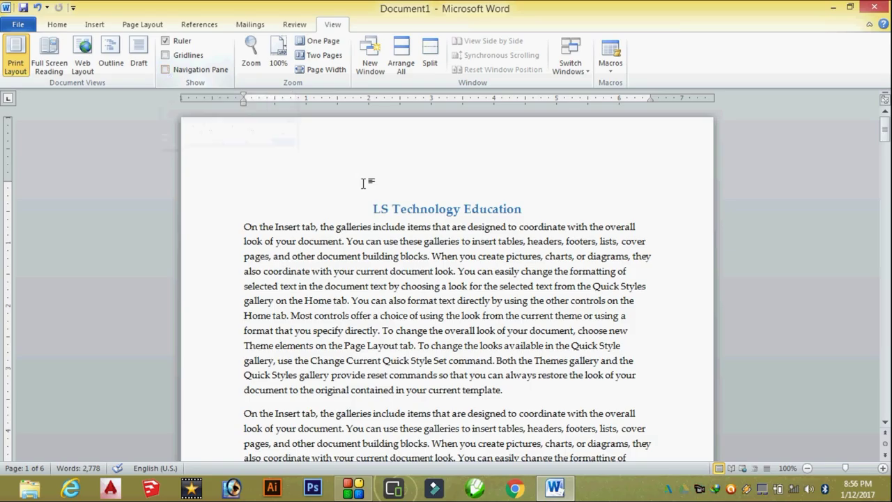
# - Turn on the Navigation Pane and set it to browse page thumbnails
pyautogui.scroll(-3, 369, 181)
pyautogui.scroll(-1, 364, 186)
pyautogui.scroll(4, 364, 186)
pyautogui.click(166, 70)
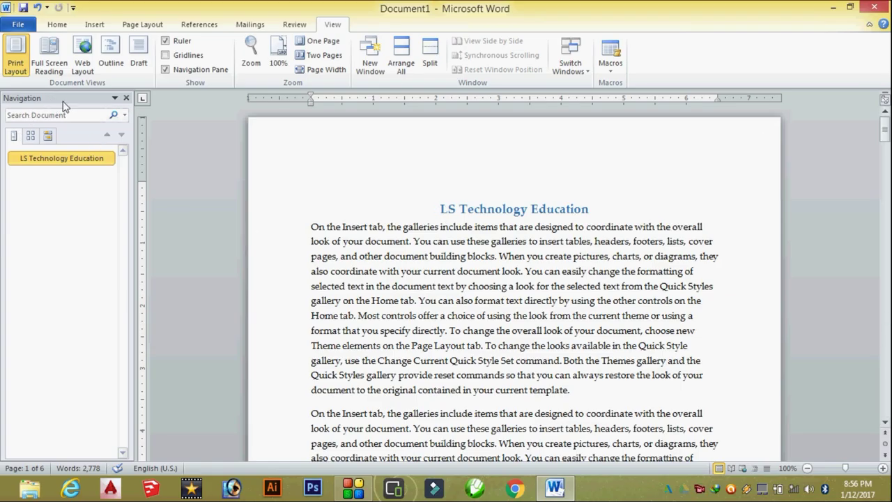
pyautogui.click(31, 137)
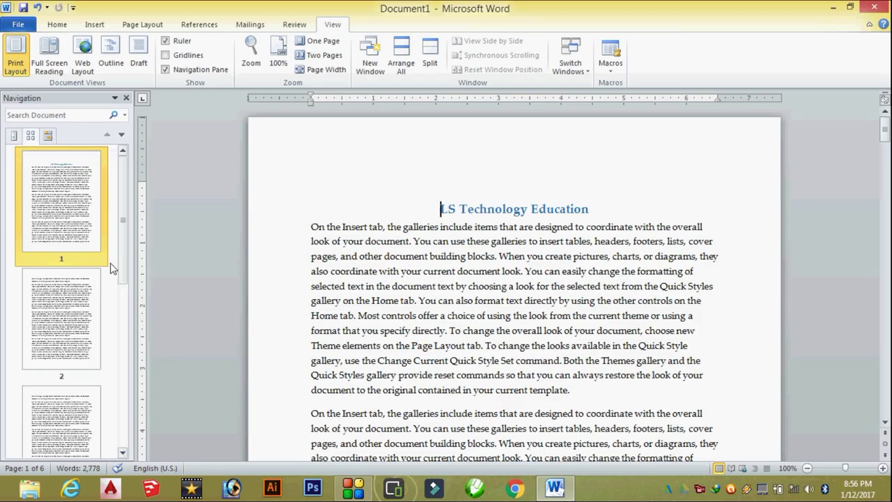
# - Jump to page 5 via its thumbnail, then back to page 1
pyautogui.scroll(-3, 77, 255)
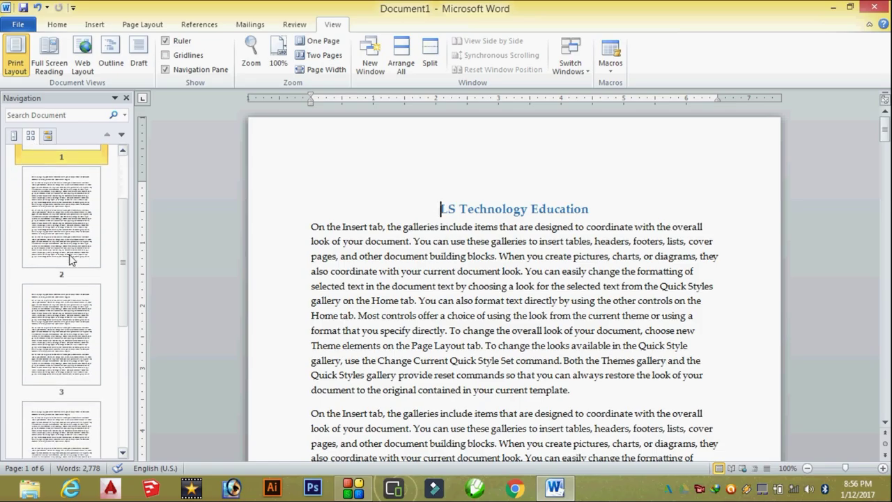
pyautogui.scroll(-3, 72, 260)
pyautogui.moveTo(126, 272); pyautogui.dragTo(121, 384)
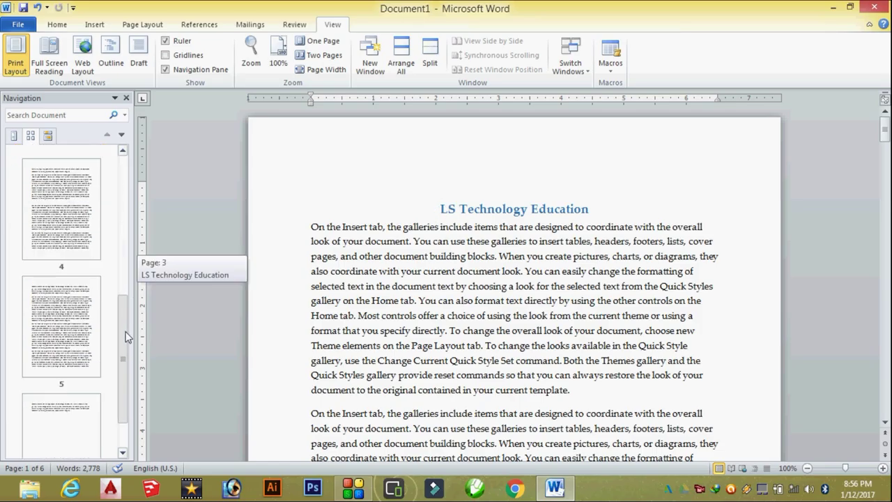
pyautogui.scroll(1, 72, 282)
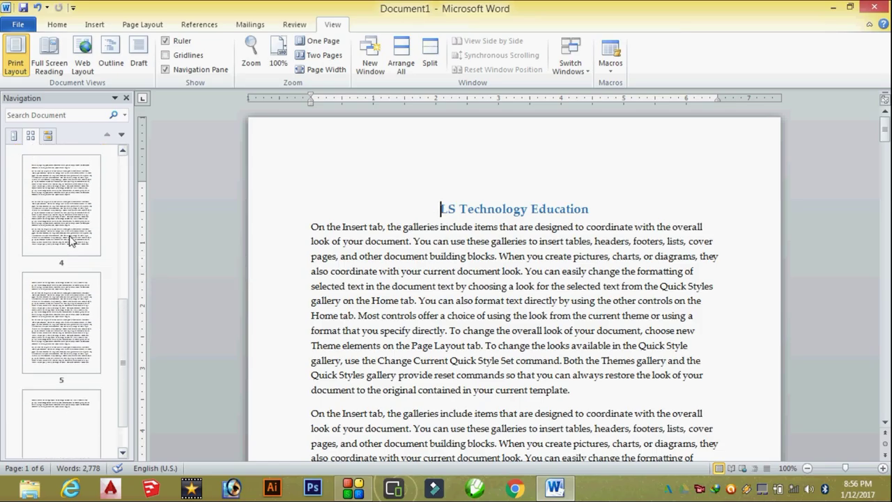
pyautogui.click(72, 317)
pyautogui.scroll(3, 75, 263)
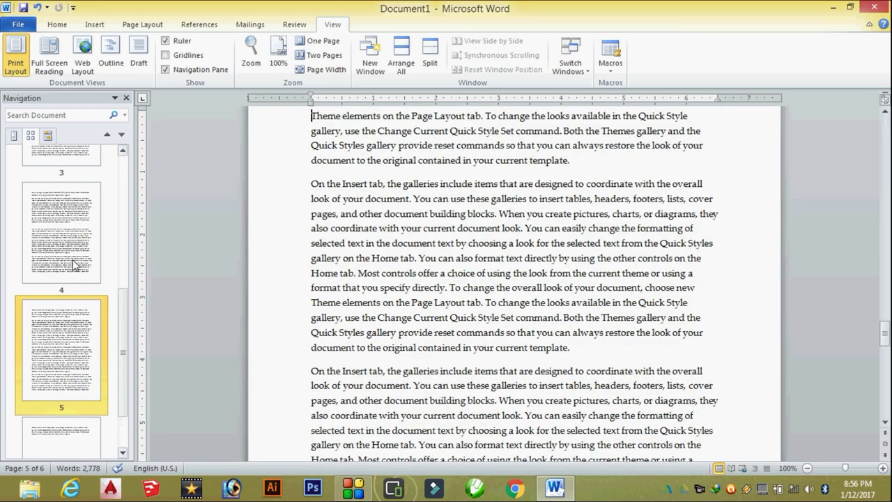
pyautogui.scroll(3, 75, 263)
pyautogui.scroll(3, 75, 263)
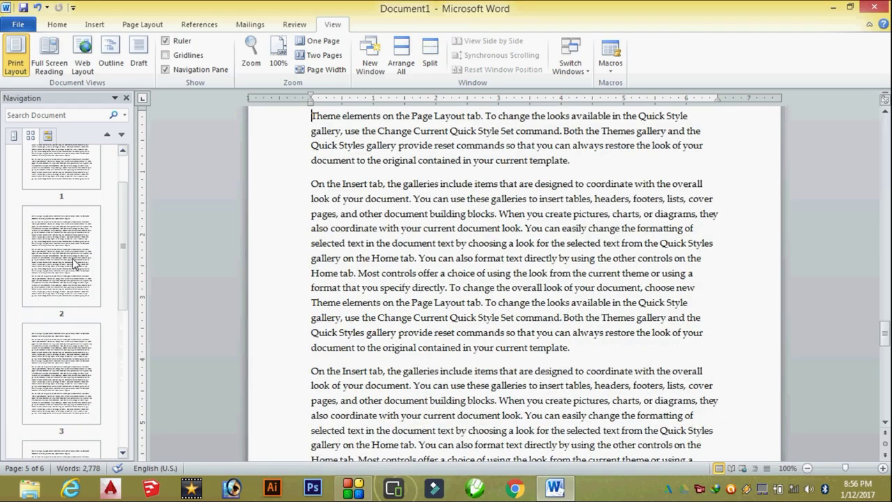
pyautogui.click(75, 198)
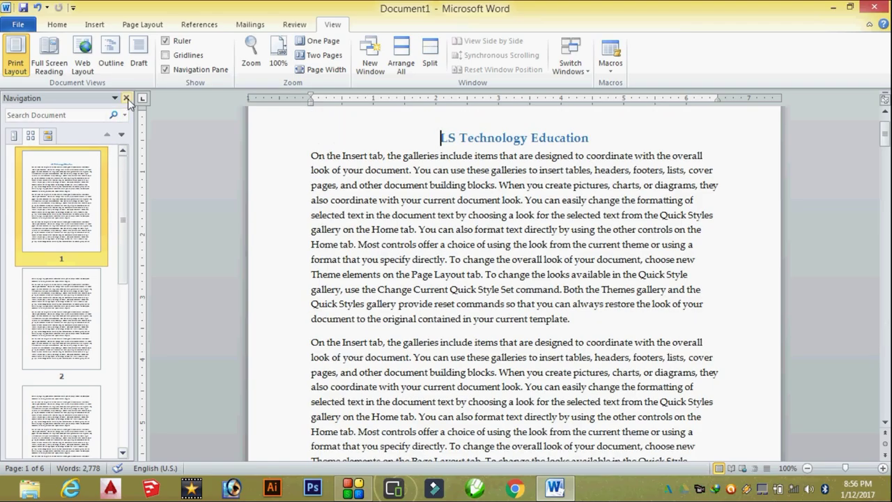
# - Uncheck Navigation Pane in the View tab's Show group to hide the page-thumbnail pane
pyautogui.click(165, 70)
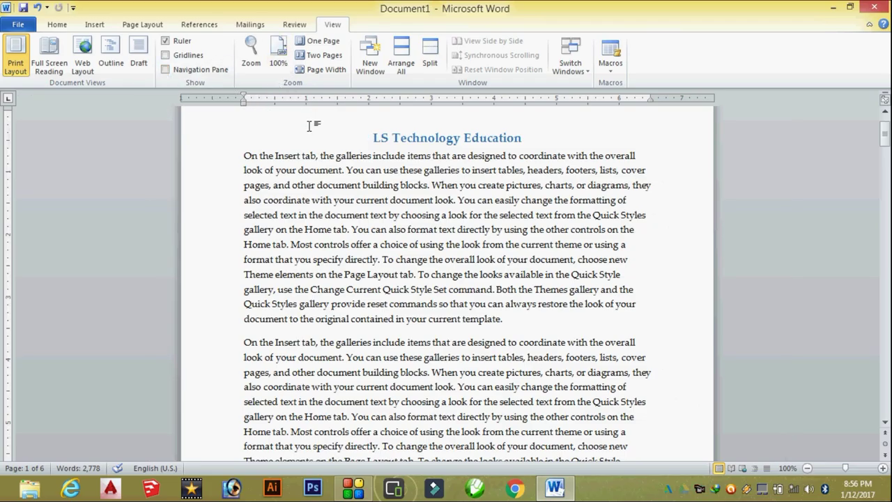